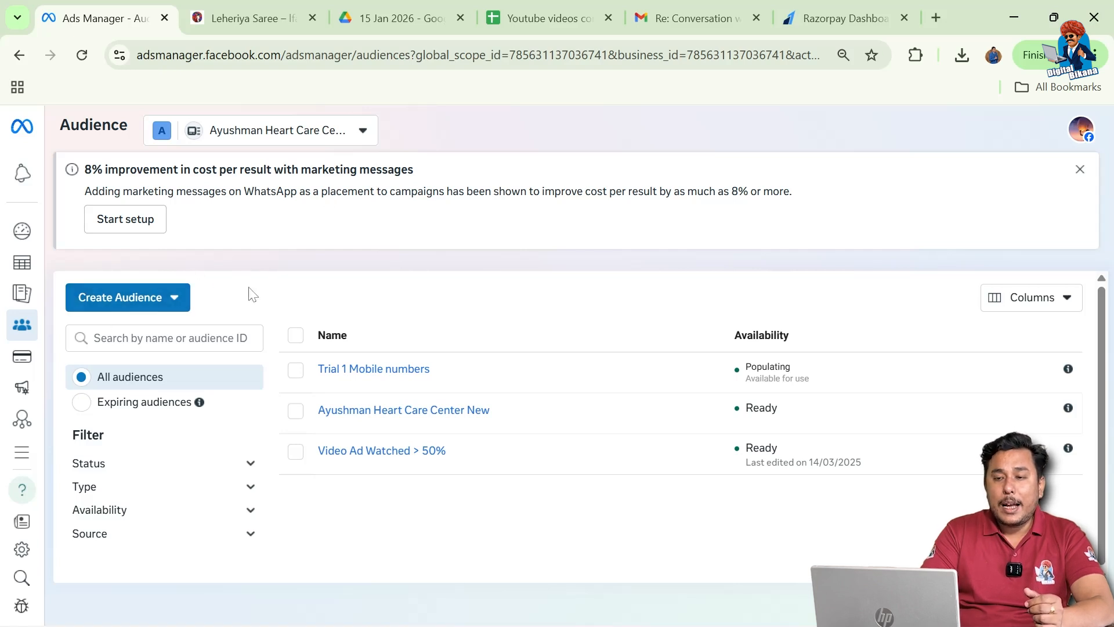
# Start a Custom Audience from a customer list and download the CSV file template.
pyautogui.moveTo(23, 328)
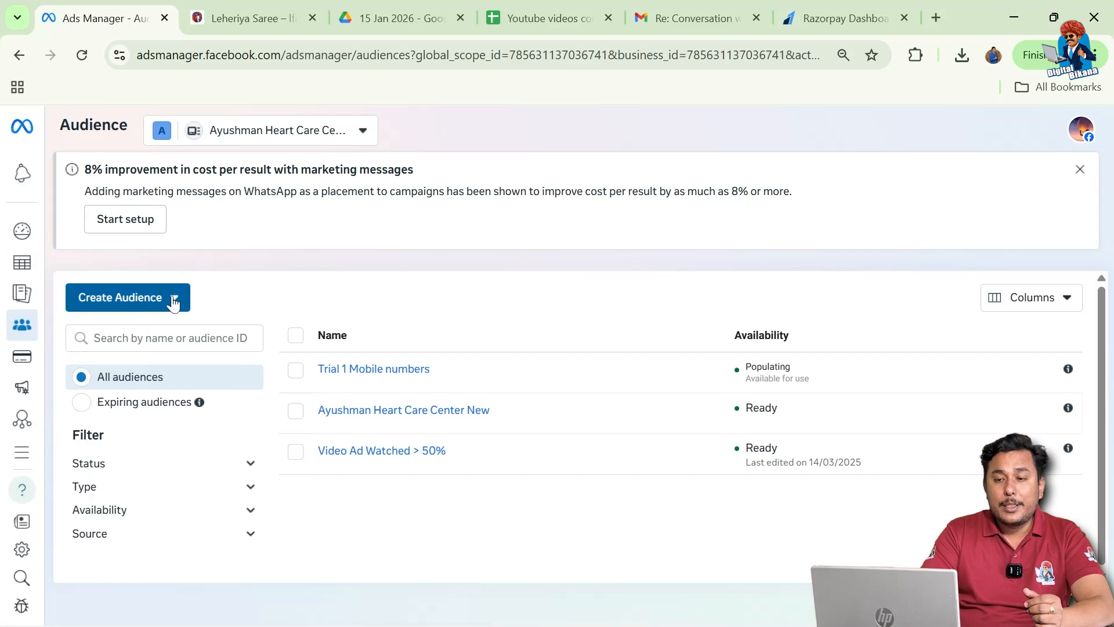
pyautogui.click(173, 300)
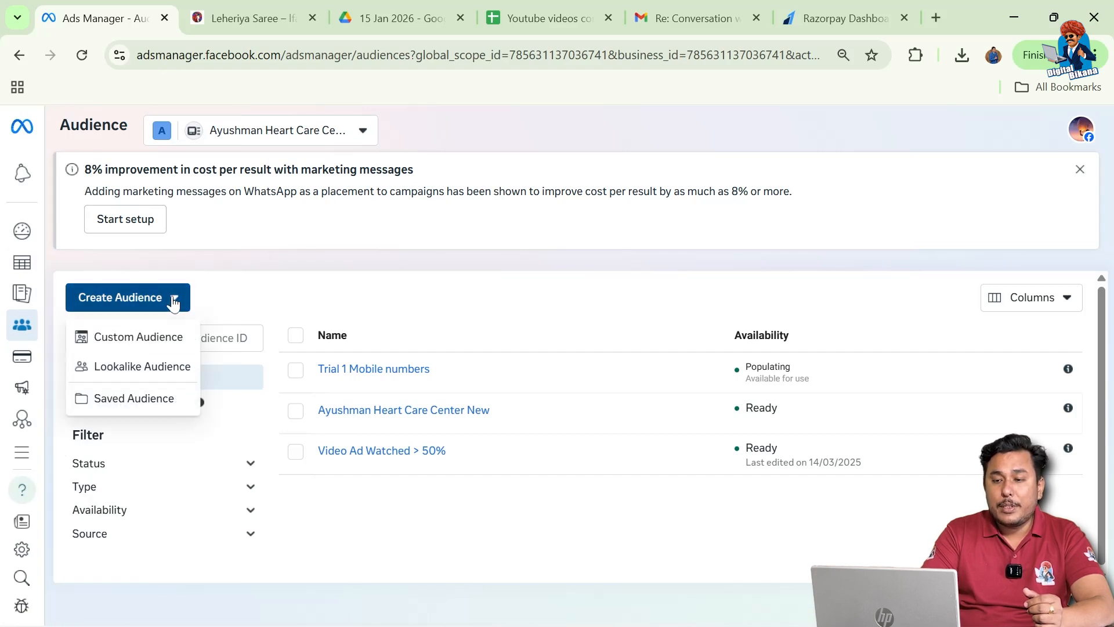
pyautogui.click(130, 343)
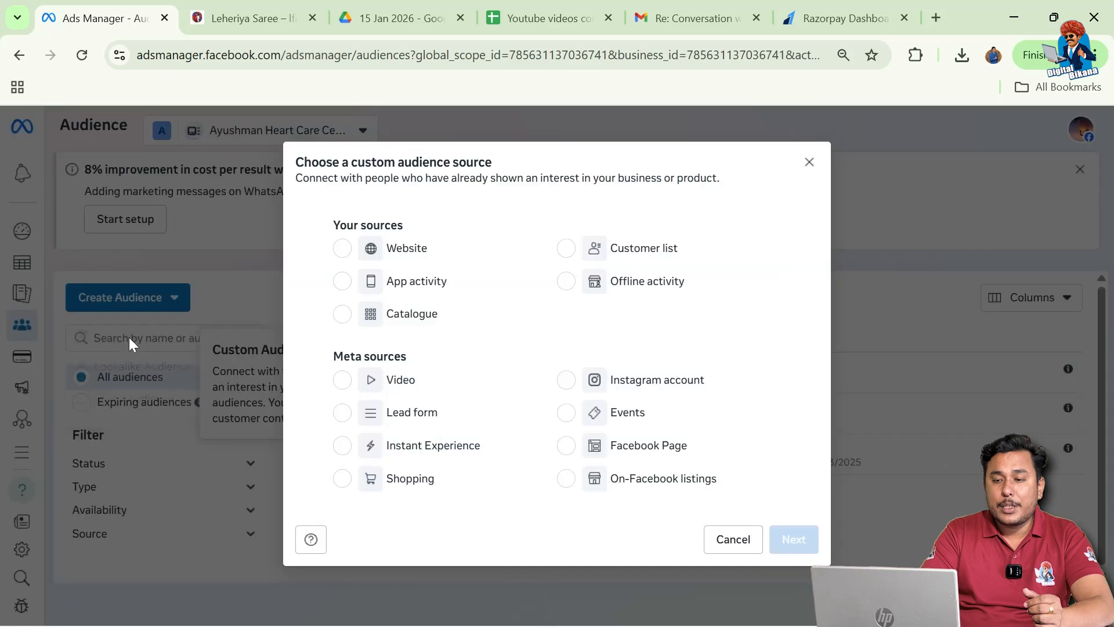
pyautogui.click(567, 249)
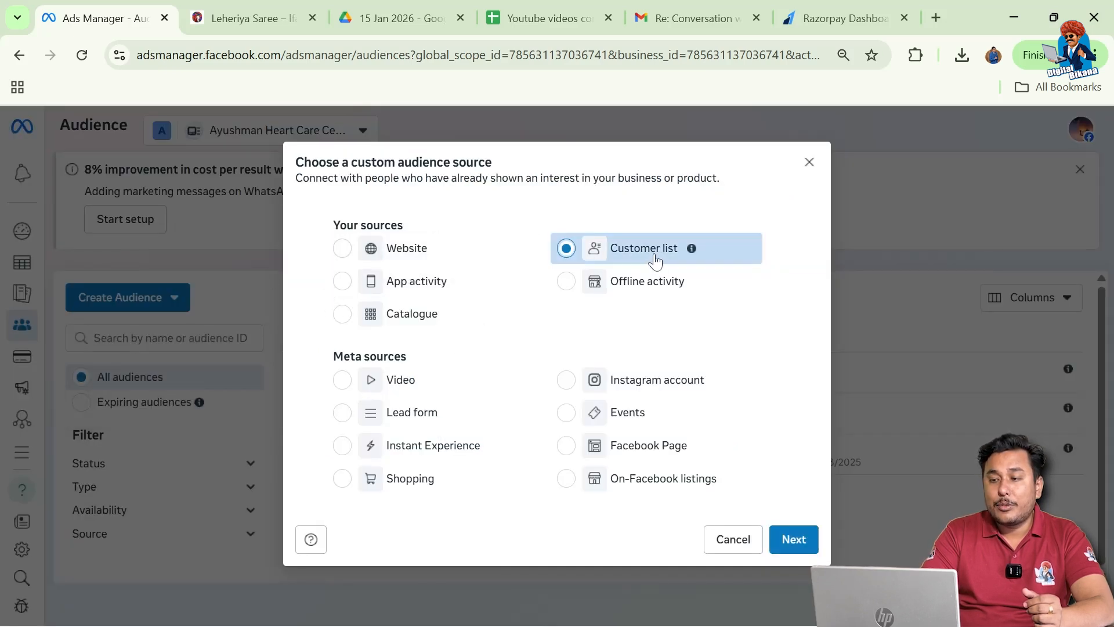
pyautogui.click(795, 540)
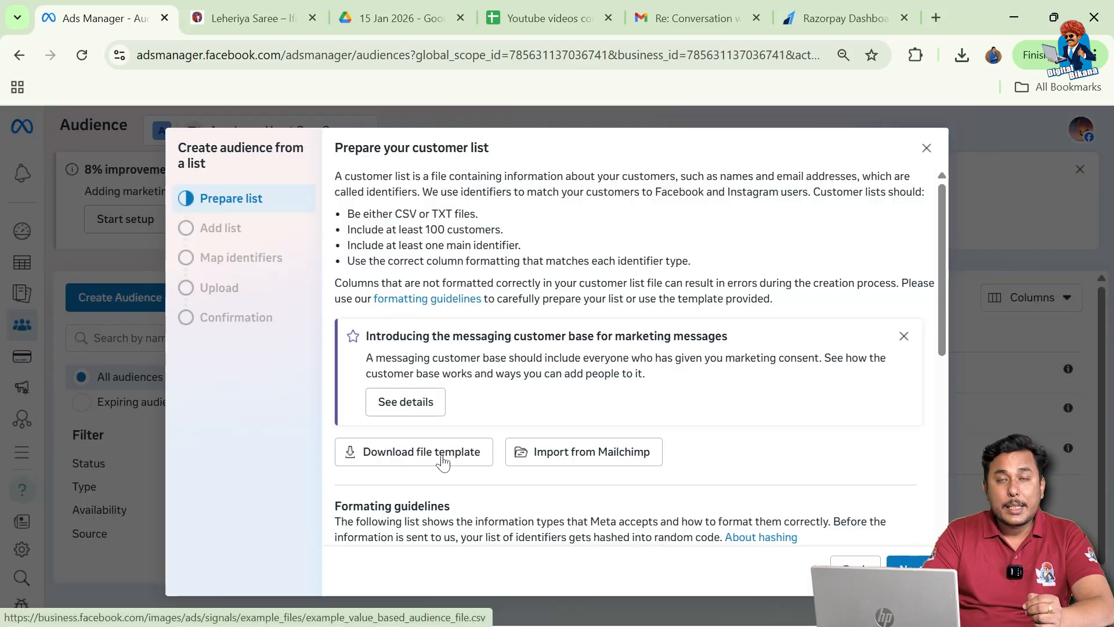
pyautogui.click(442, 461)
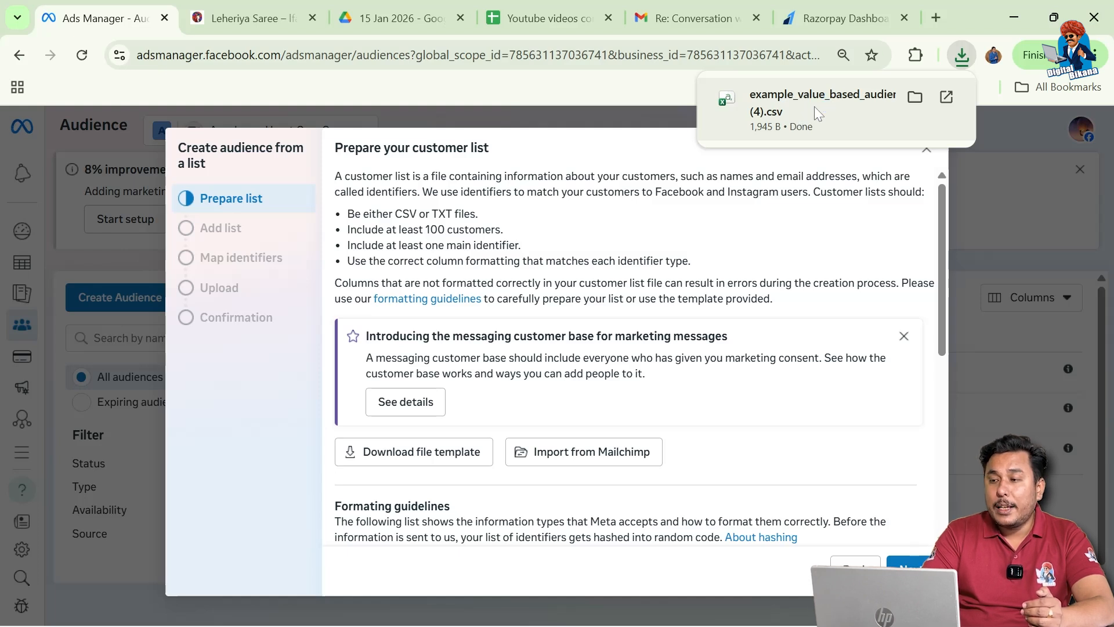
# Open example_value_based_audience_file (4).csv in Excel from the browser downloads.
pyautogui.click(797, 109)
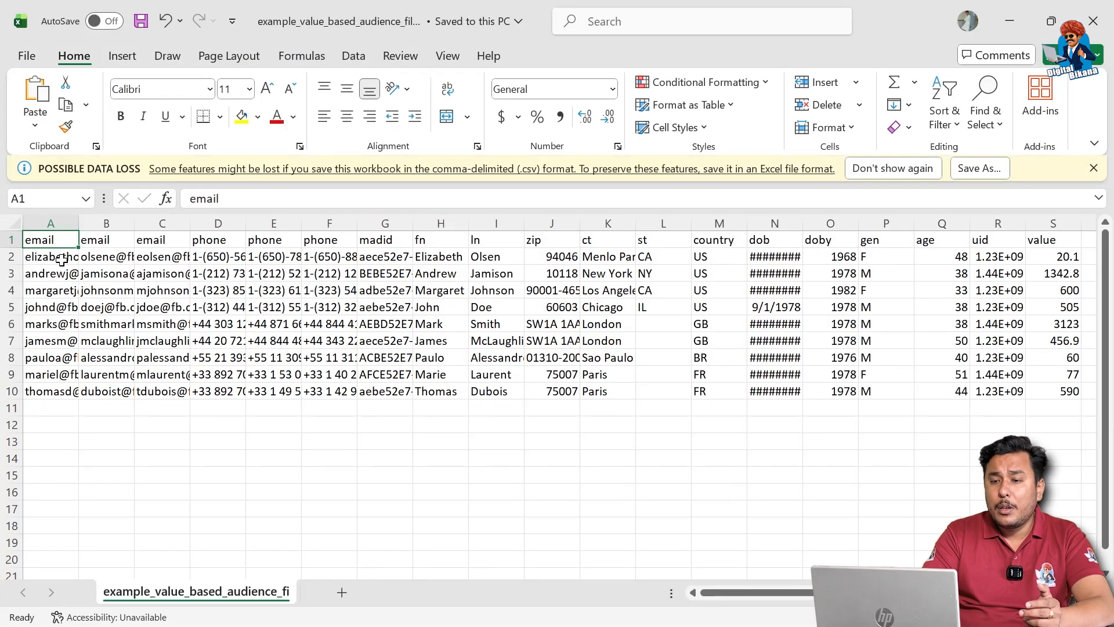
# Delete every template column except the email column A.
pyautogui.click(81, 292)
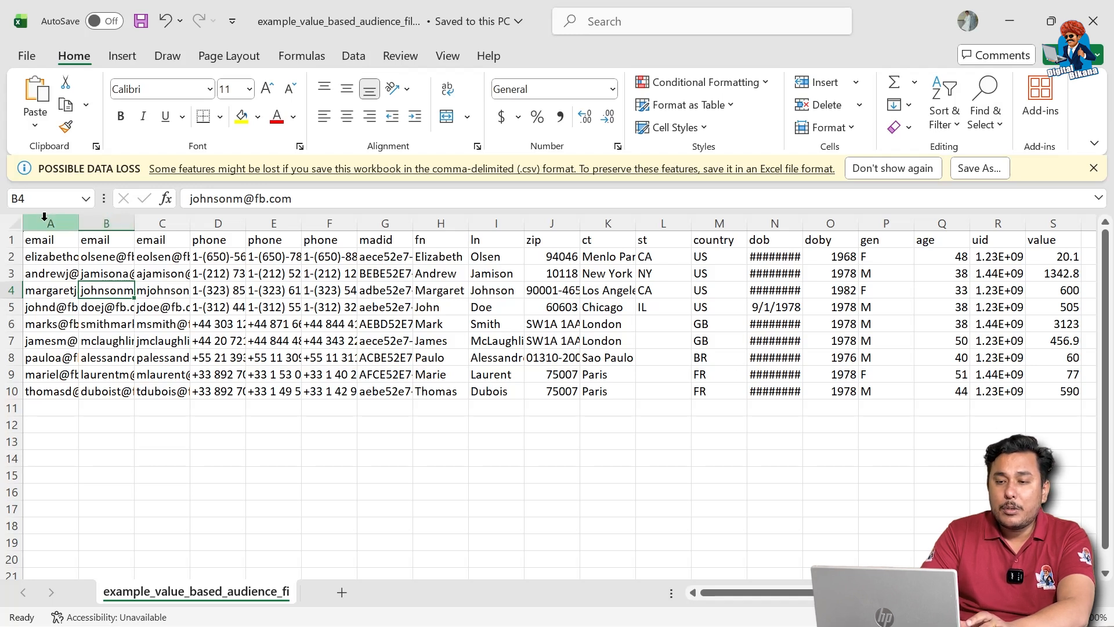
pyautogui.moveTo(104, 215); pyautogui.dragTo(925, 216)
pyautogui.rightClick(926, 216)
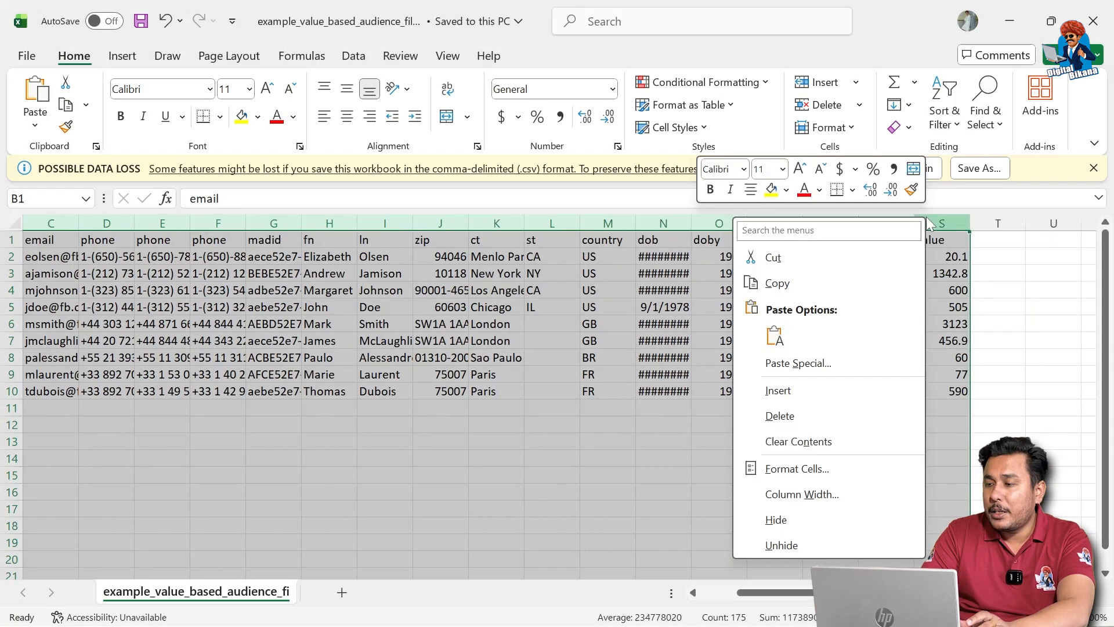
pyautogui.click(779, 416)
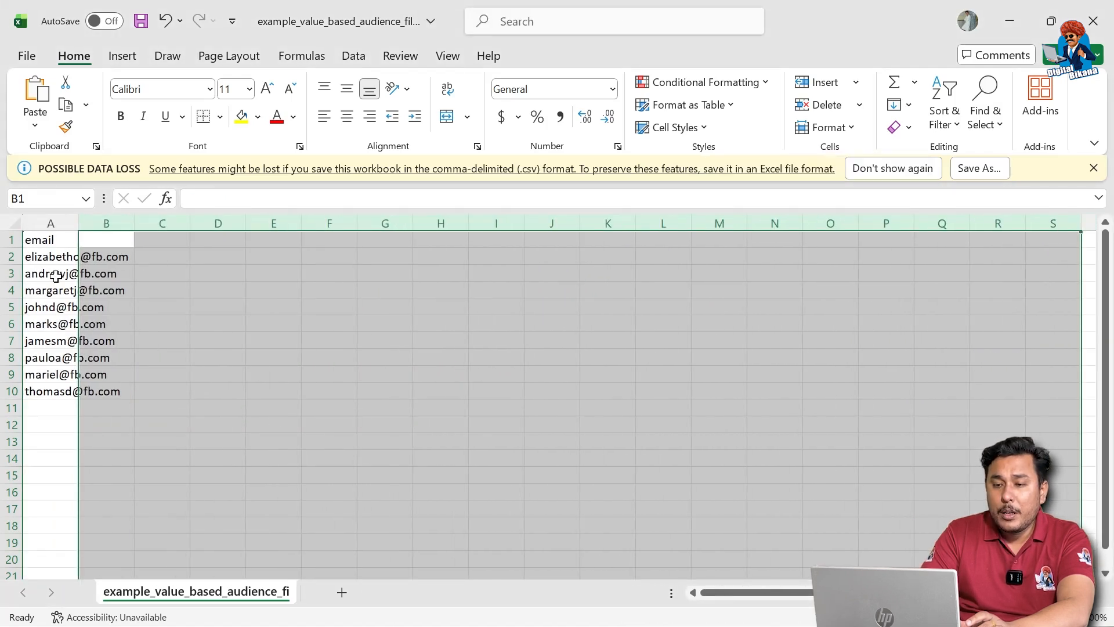
# Clear the sample email addresses from A2:A10, leaving only the email header.
pyautogui.moveTo(47, 256); pyautogui.dragTo(39, 394)
pyautogui.press('BackSpace')
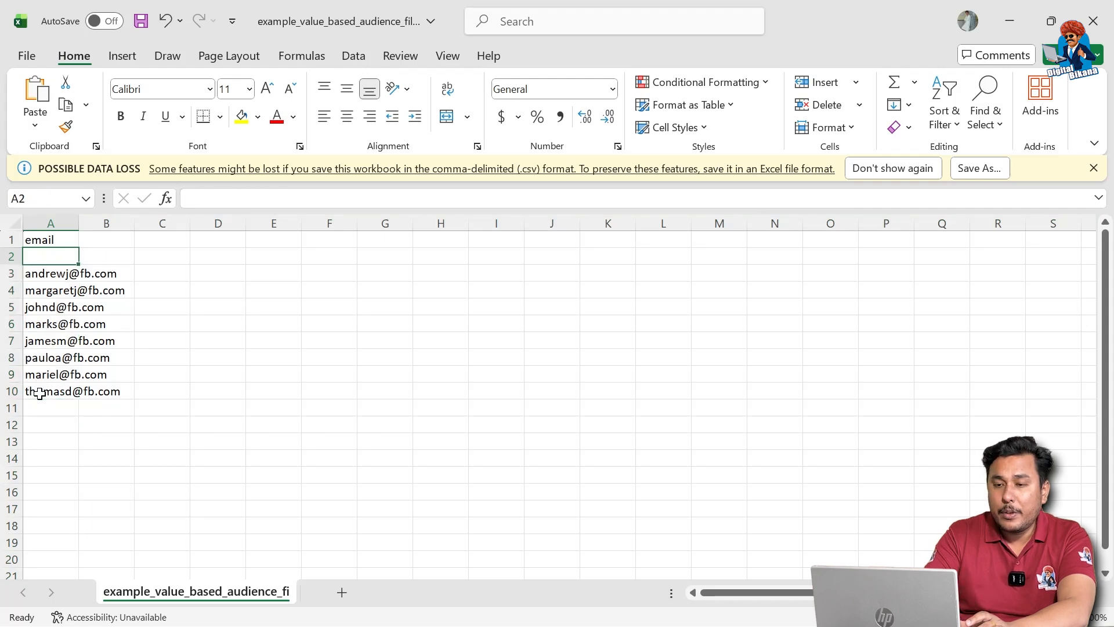
pyautogui.click(84, 305)
pyautogui.moveTo(52, 280); pyautogui.dragTo(36, 389)
pyautogui.press('Delete')
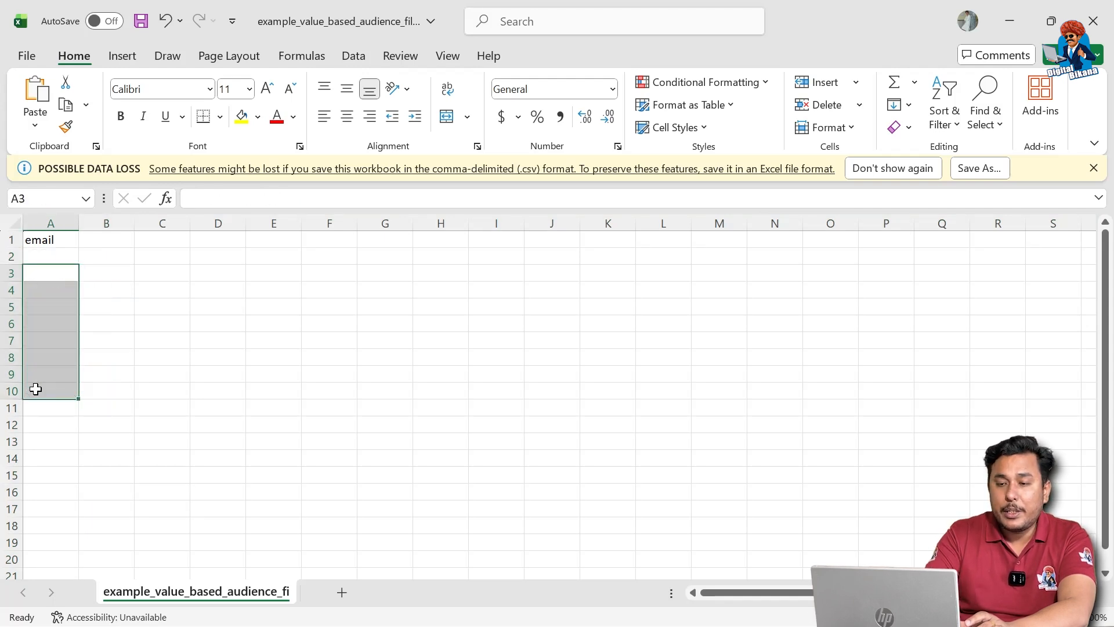
pyautogui.click(38, 255)
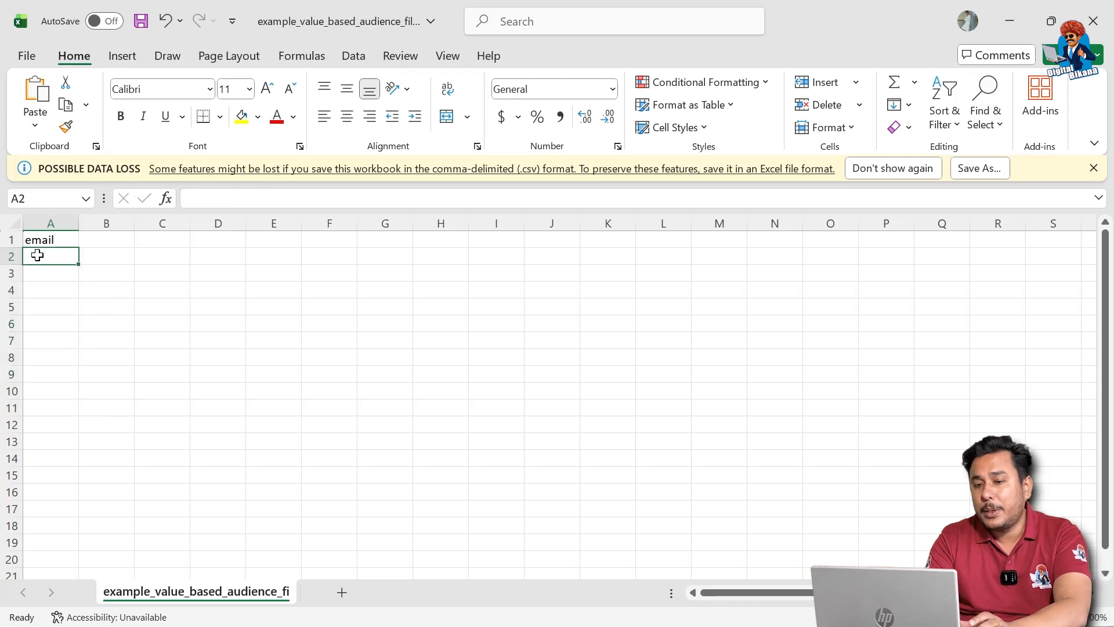
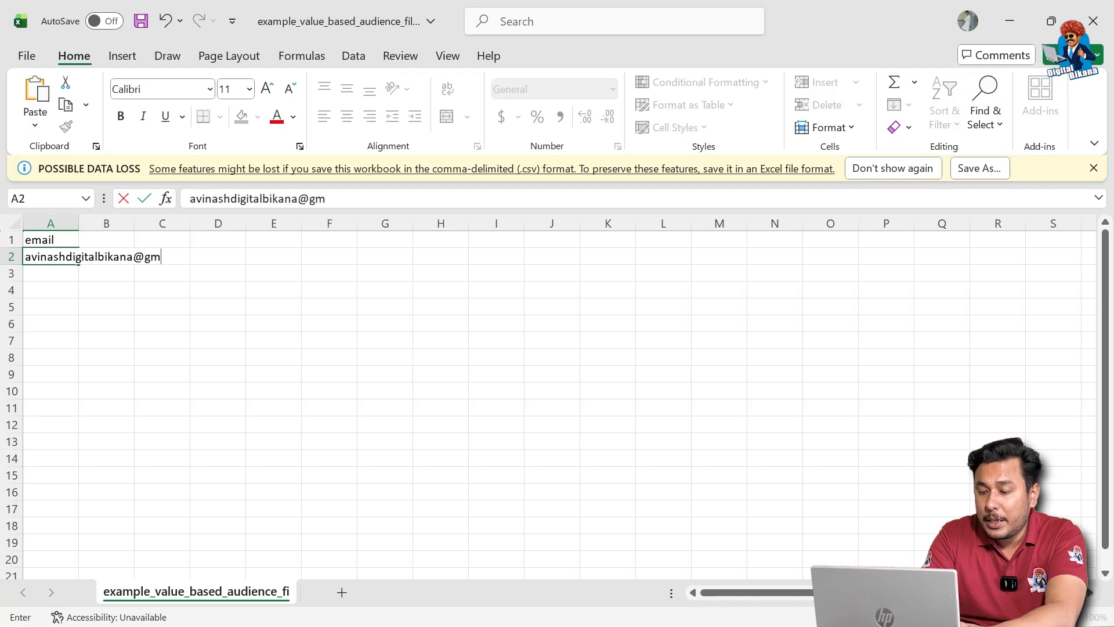
# Enter one customer email address in cell A2 under the email header.
pyautogui.press('Tab')
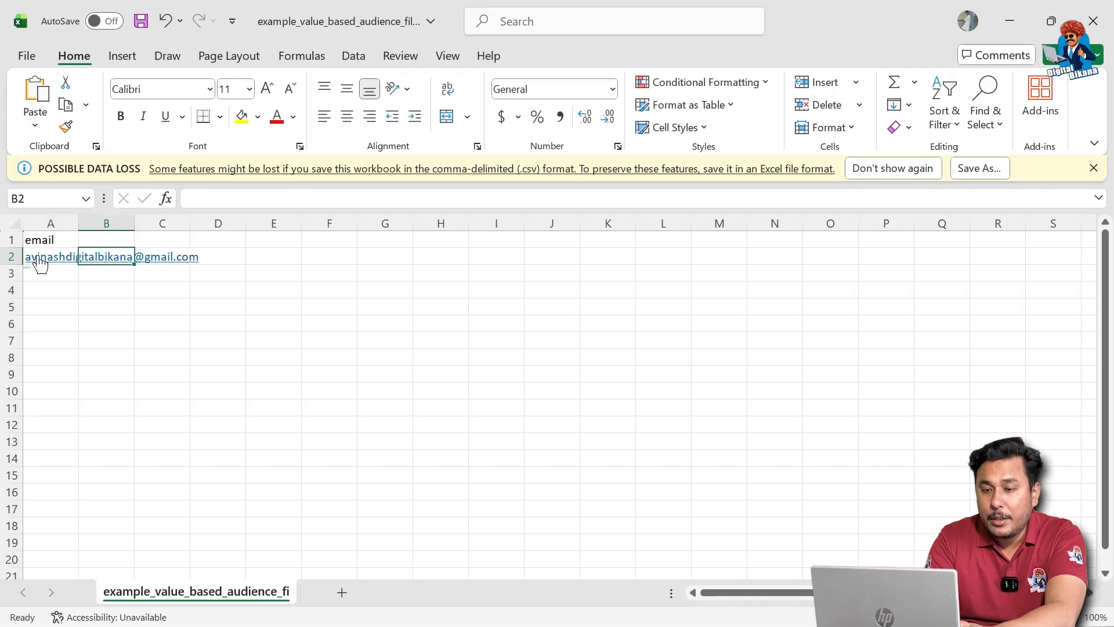
pyautogui.click(40, 262)
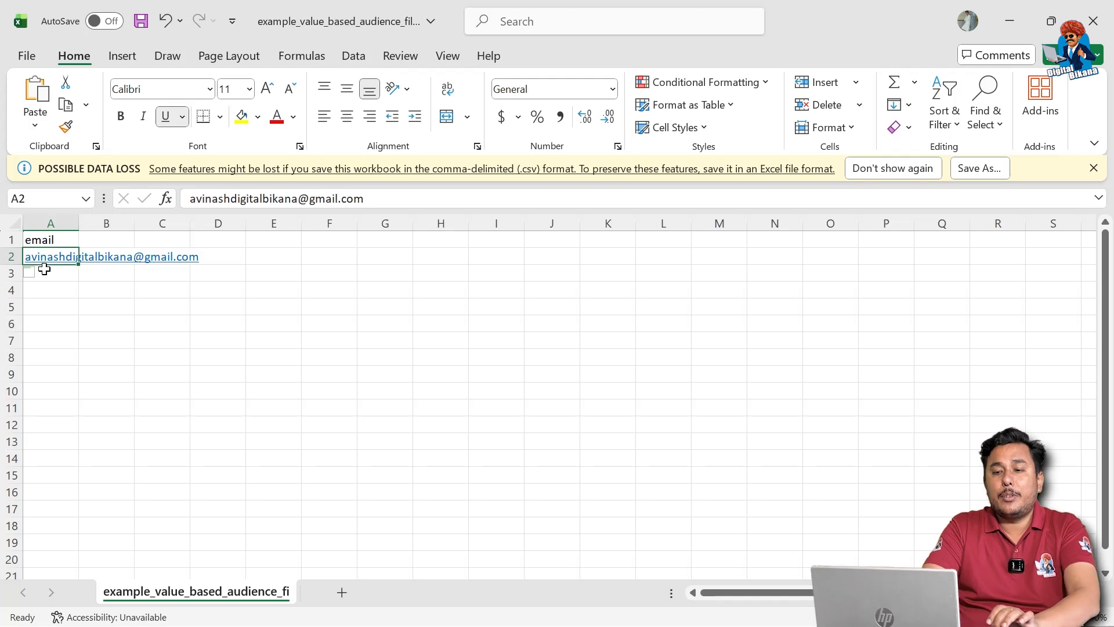
pyautogui.moveTo(42, 272); pyautogui.dragTo(55, 533)
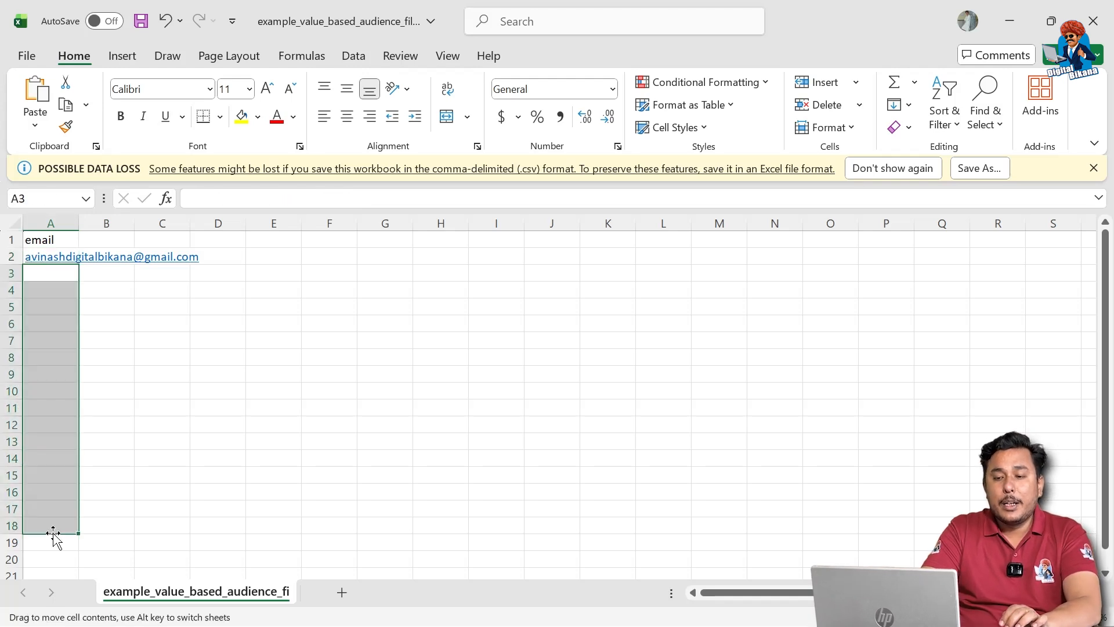
pyautogui.click(71, 456)
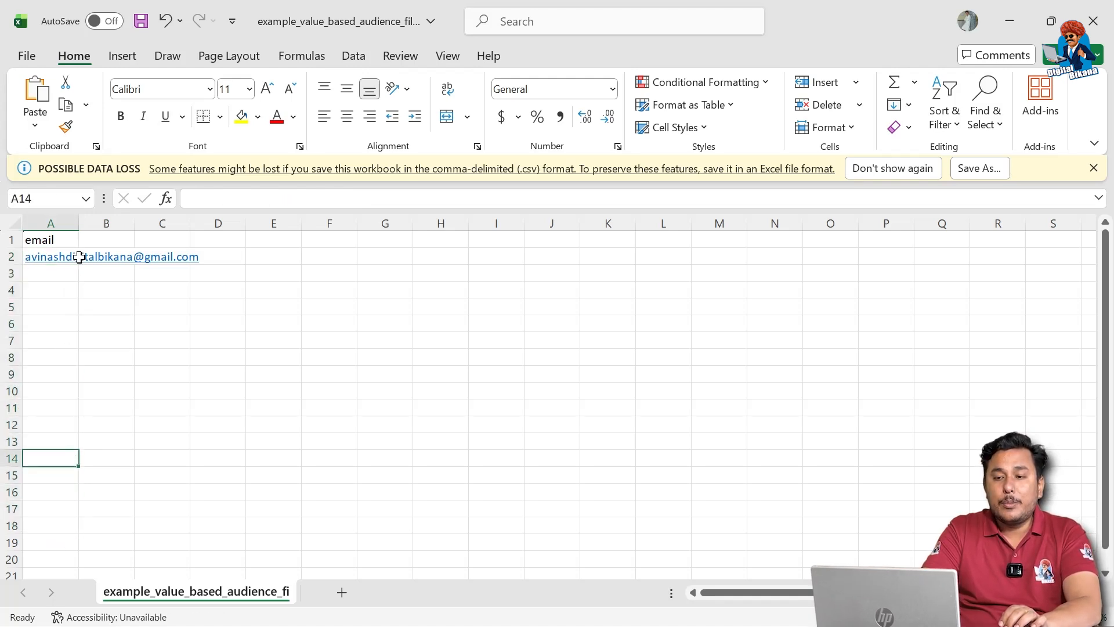
# Widen column A to fit the address, save the CSV, and minimize both Excel windows.
pyautogui.moveTo(79, 223); pyautogui.dragTo(231, 237)
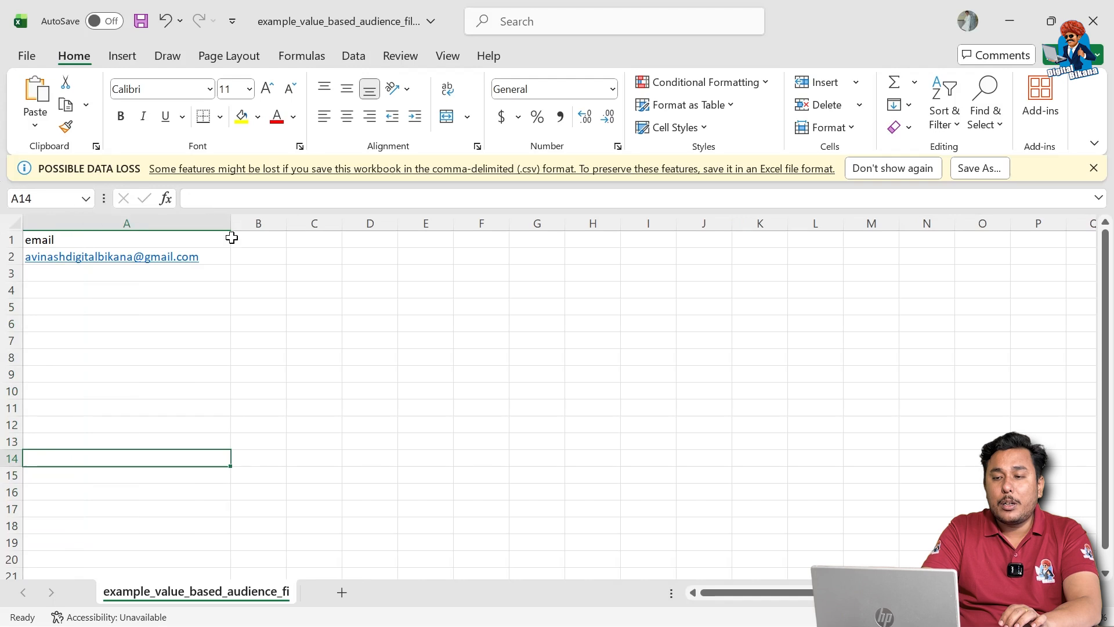
pyautogui.click(233, 306)
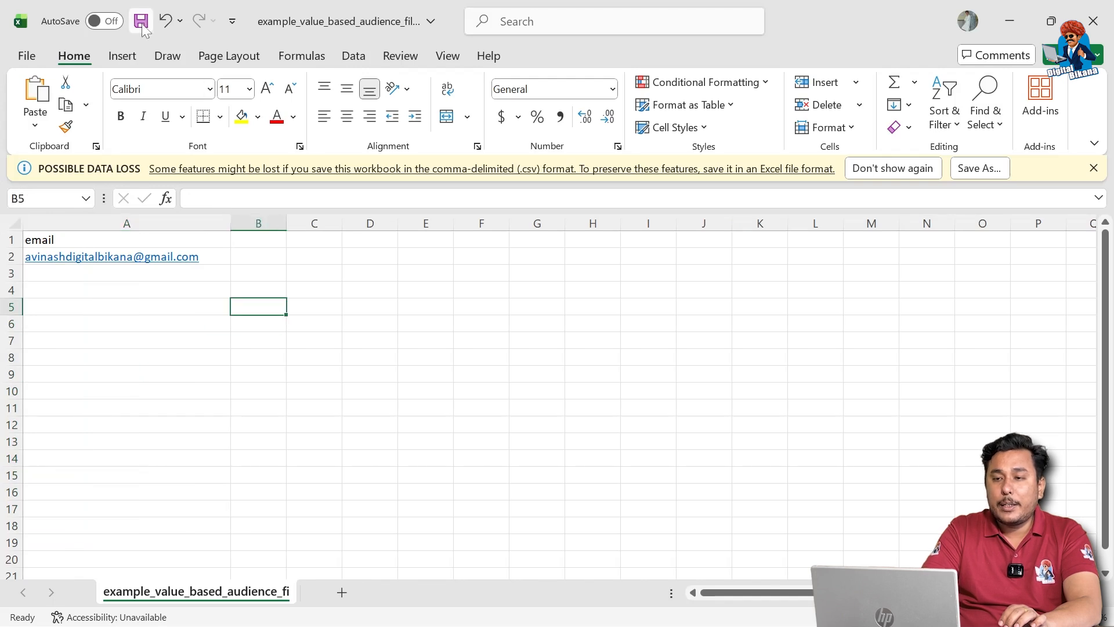
pyautogui.click(141, 22)
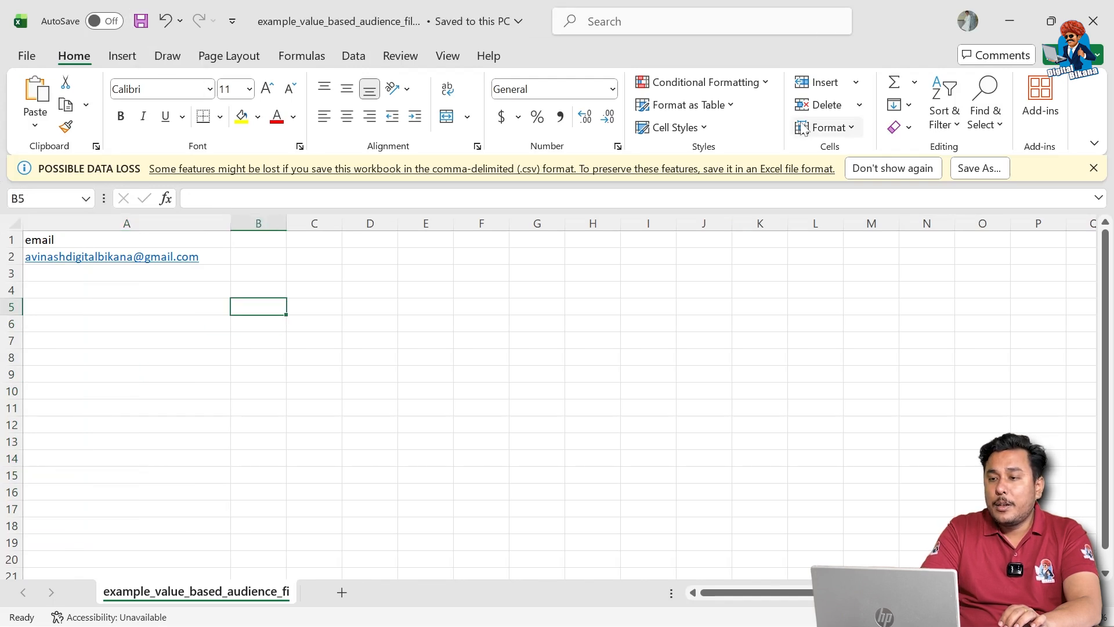
pyautogui.click(1012, 23)
pyautogui.click(1010, 22)
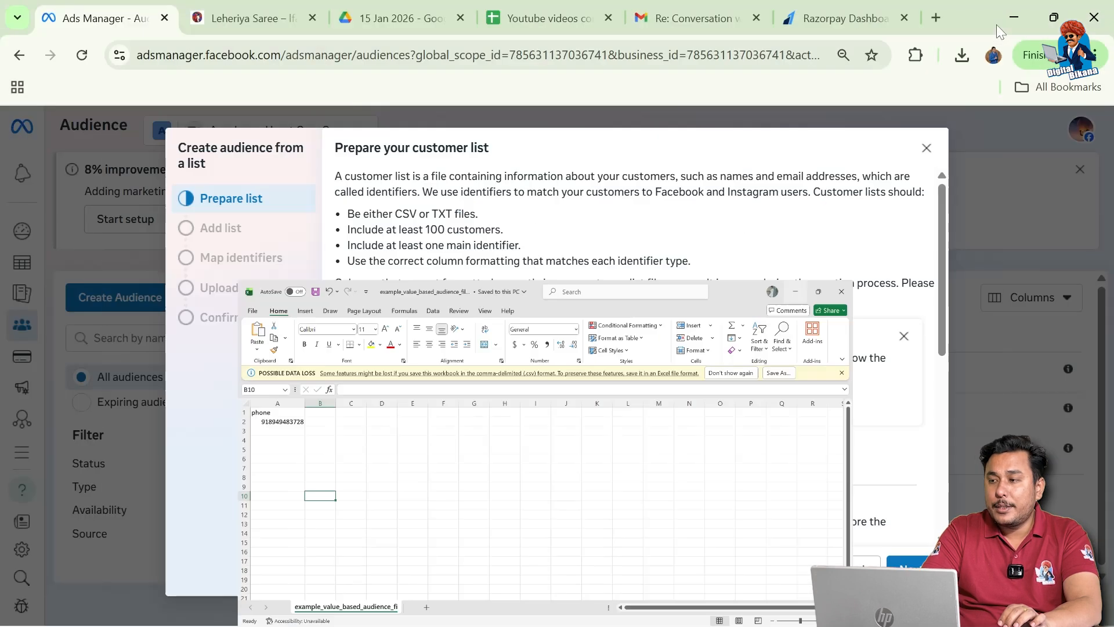
# Move past Prepare list to the Add list step.
pyautogui.scroll(-2, 642, 427)
pyautogui.scroll(-2, 643, 427)
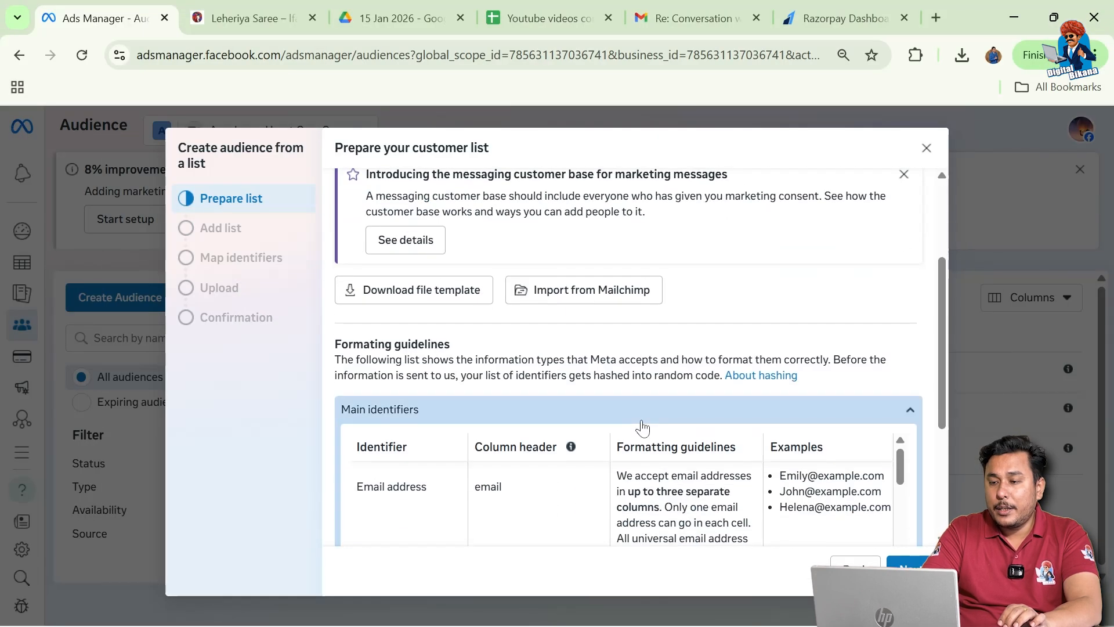
pyautogui.scroll(3, 643, 428)
pyautogui.scroll(-3, 643, 427)
pyautogui.scroll(-5, 642, 427)
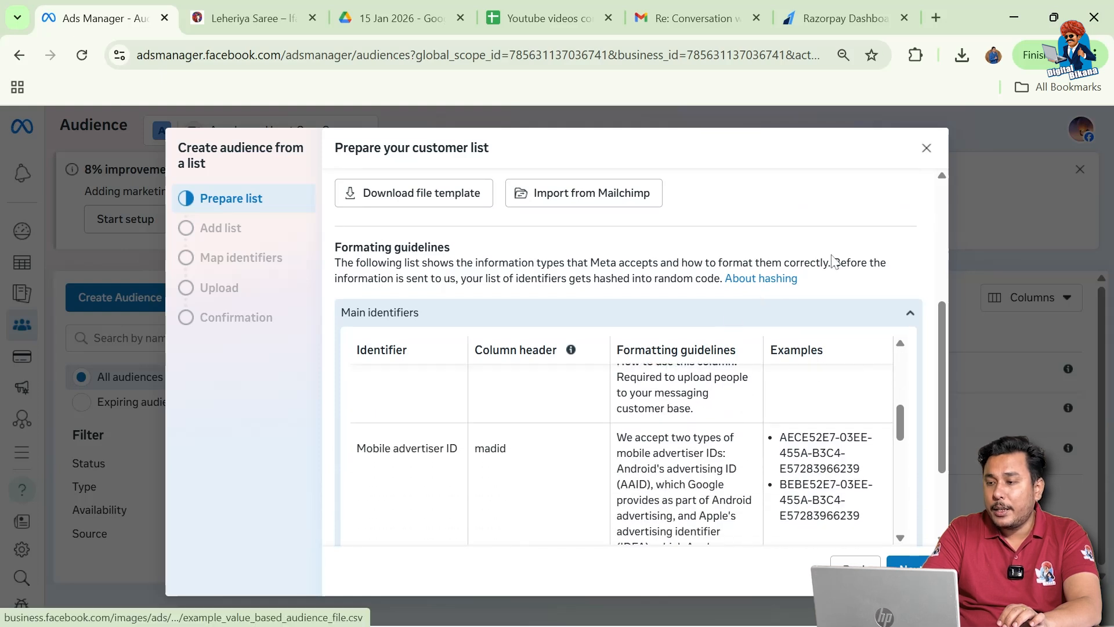
pyautogui.click(906, 563)
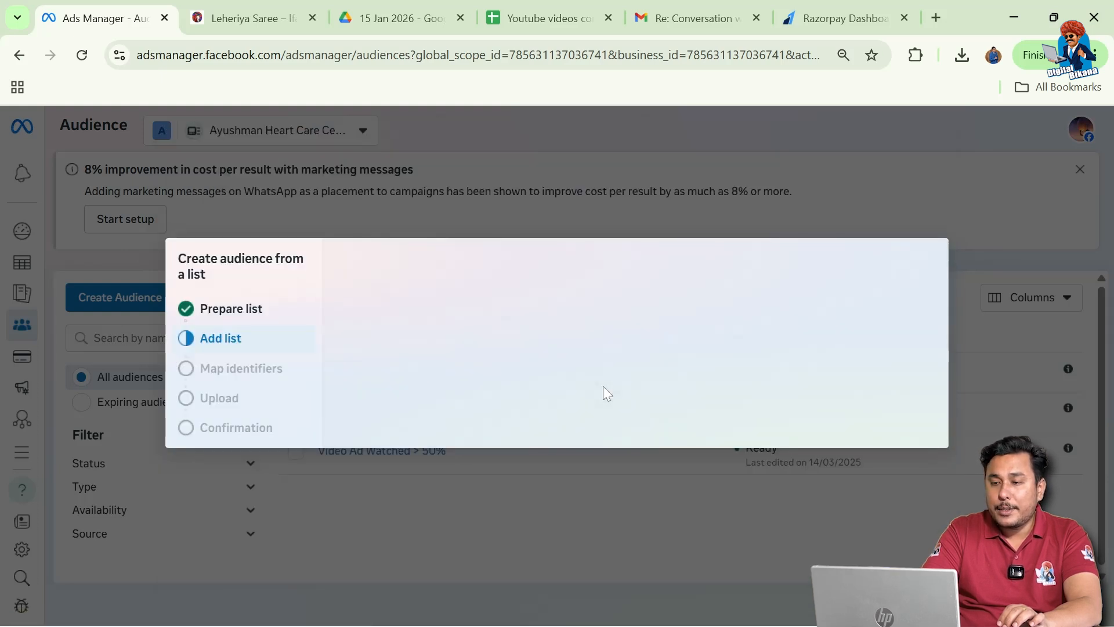
# Upload example_value_based_audience_file (4).csv from Downloads and select the prefilled audience name.
pyautogui.scroll(-1, 710, 467)
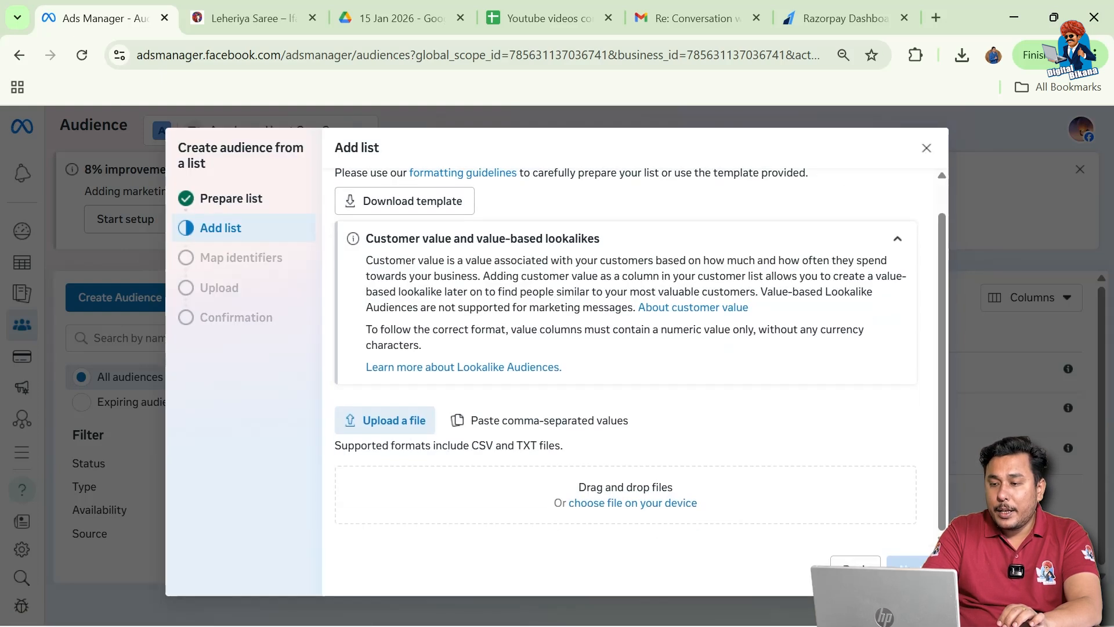
pyautogui.click(631, 505)
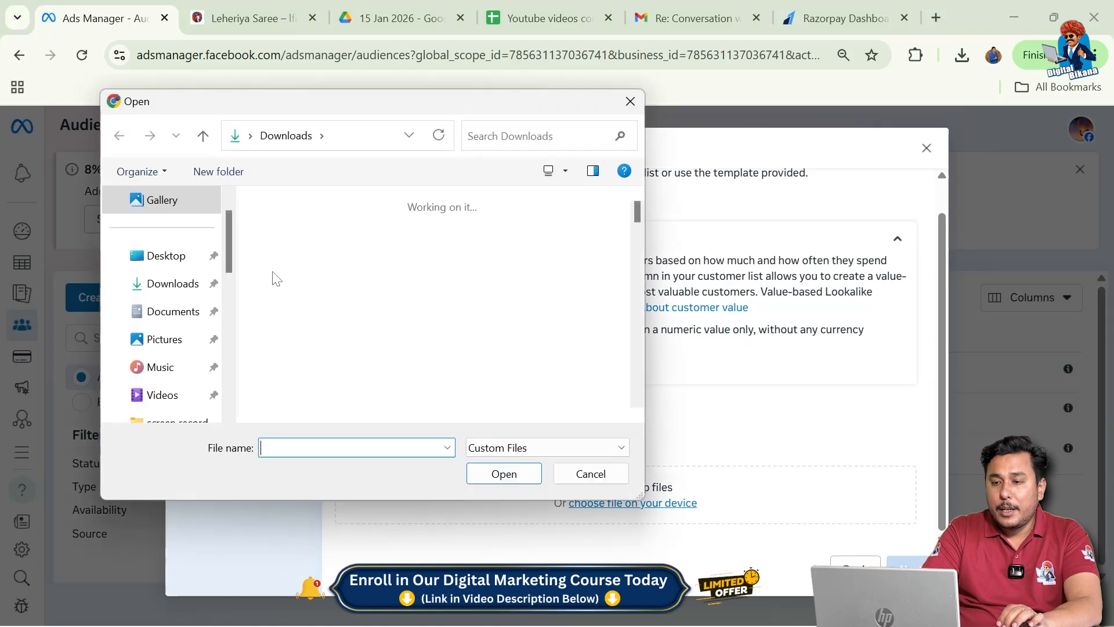
pyautogui.click(294, 266)
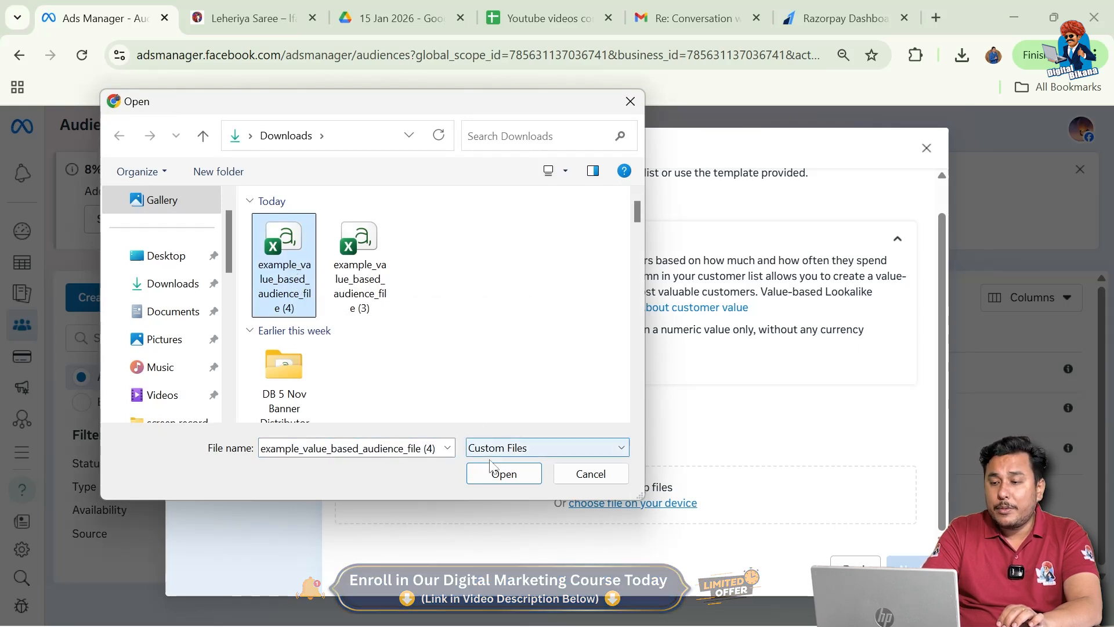
pyautogui.click(508, 474)
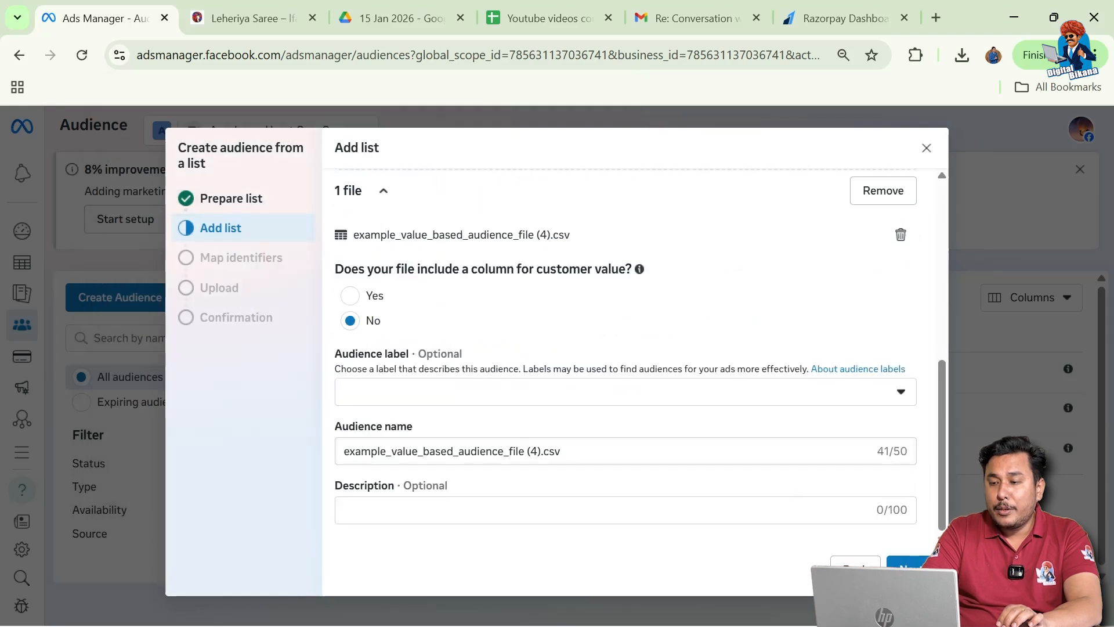
pyautogui.moveTo(574, 452); pyautogui.dragTo(281, 432)
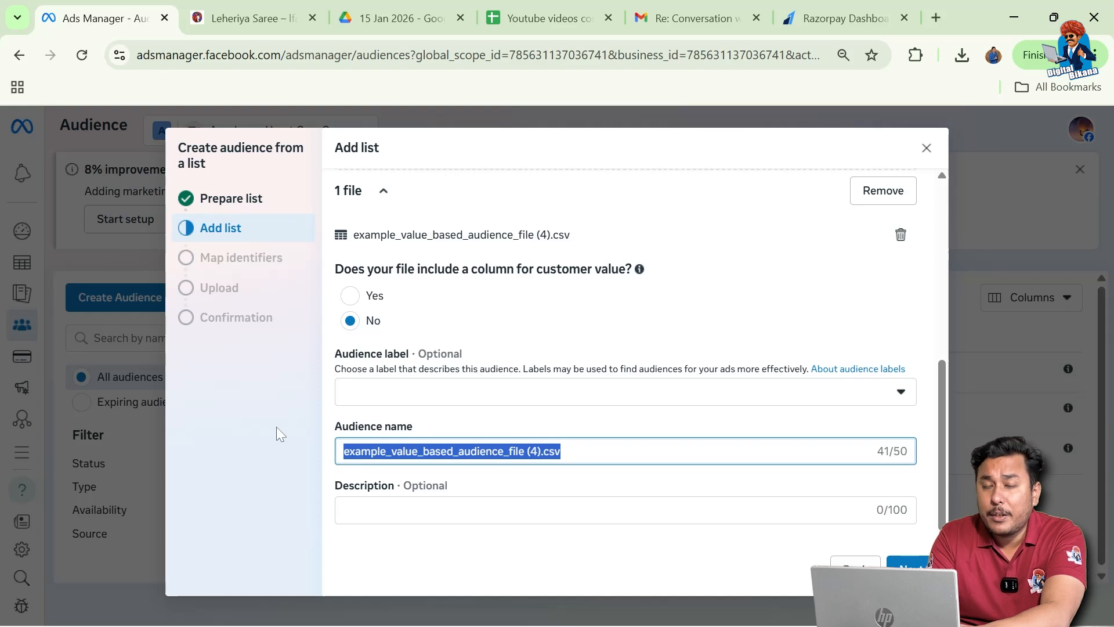
# Rename the audience 'Trial email list' and continue to Map identifiers.
pyautogui.write('T')
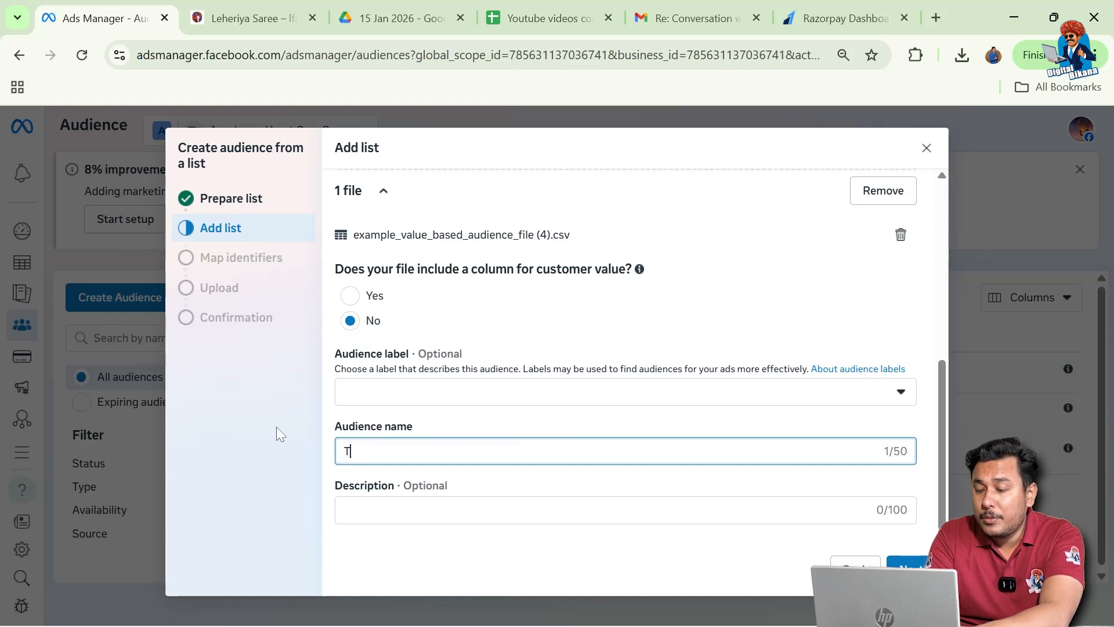
pyautogui.write('rial email list')
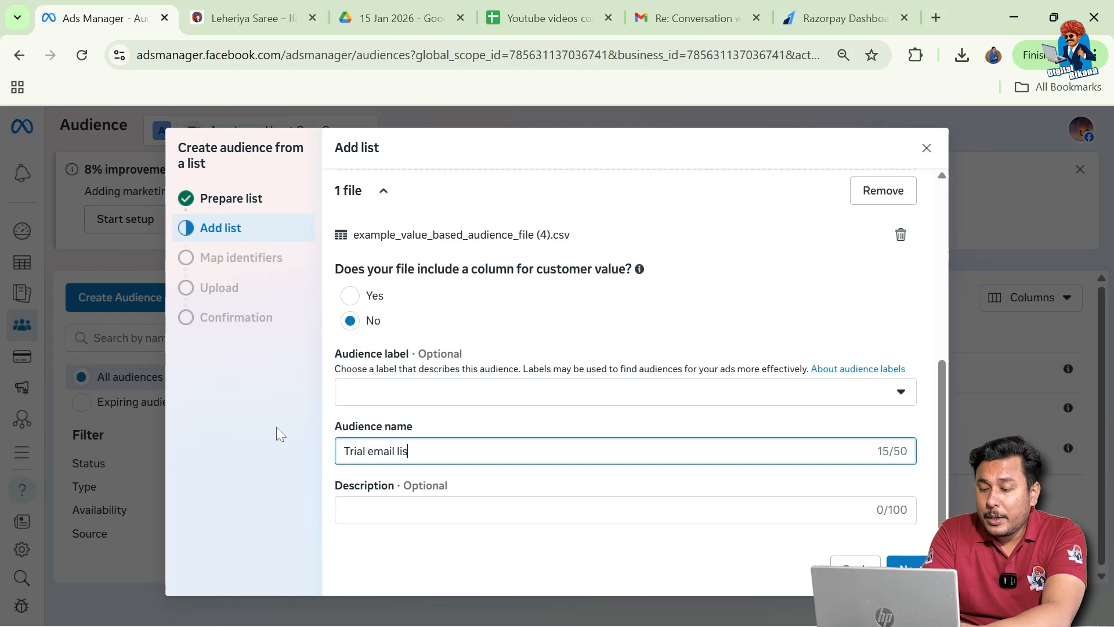
pyautogui.click(332, 430)
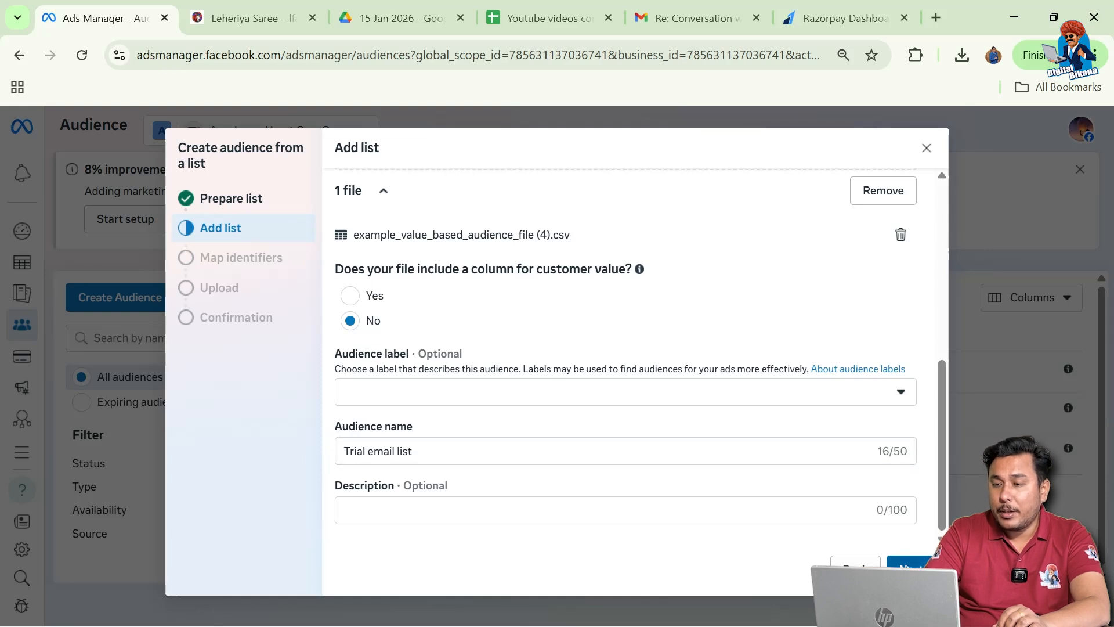
pyautogui.click(910, 569)
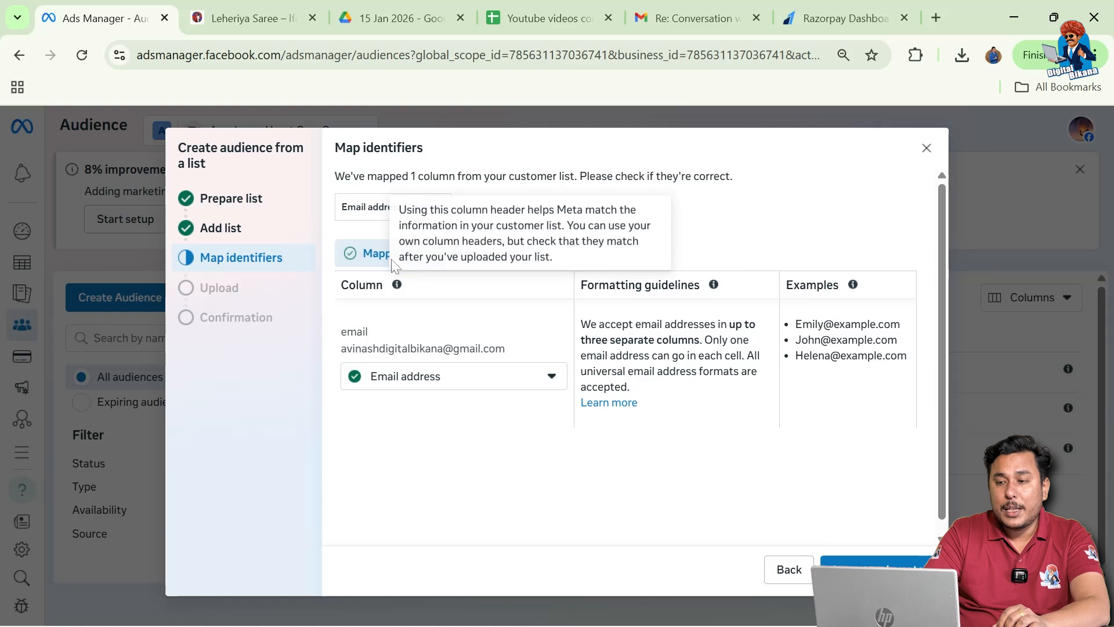
# Import the list with email mapped and finish once the 1-row upload completes.
pyautogui.click(879, 561)
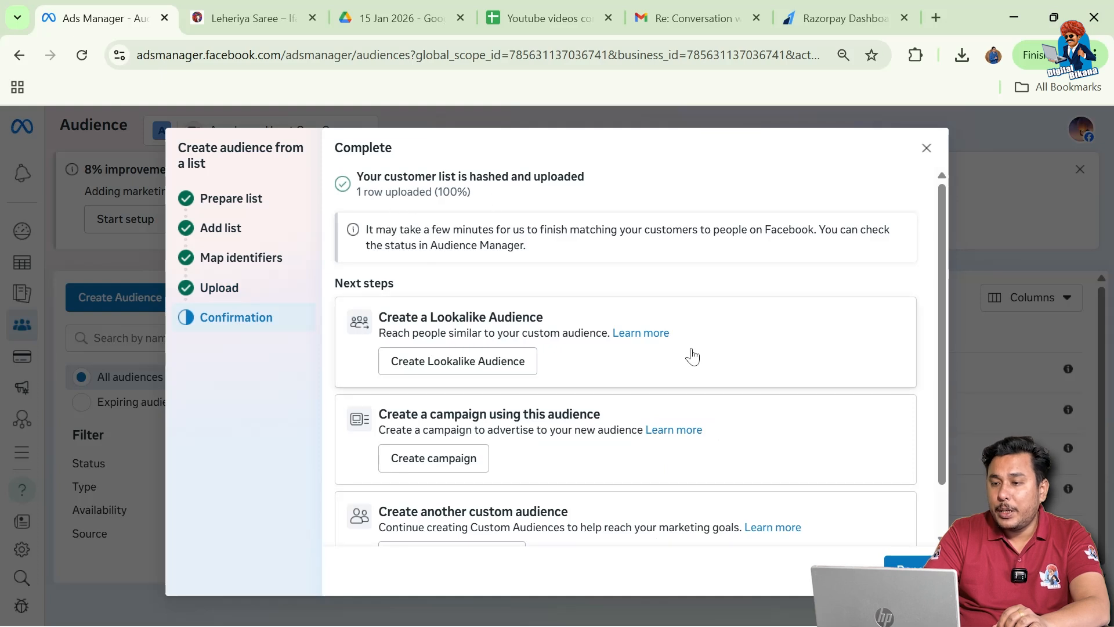
pyautogui.click(908, 562)
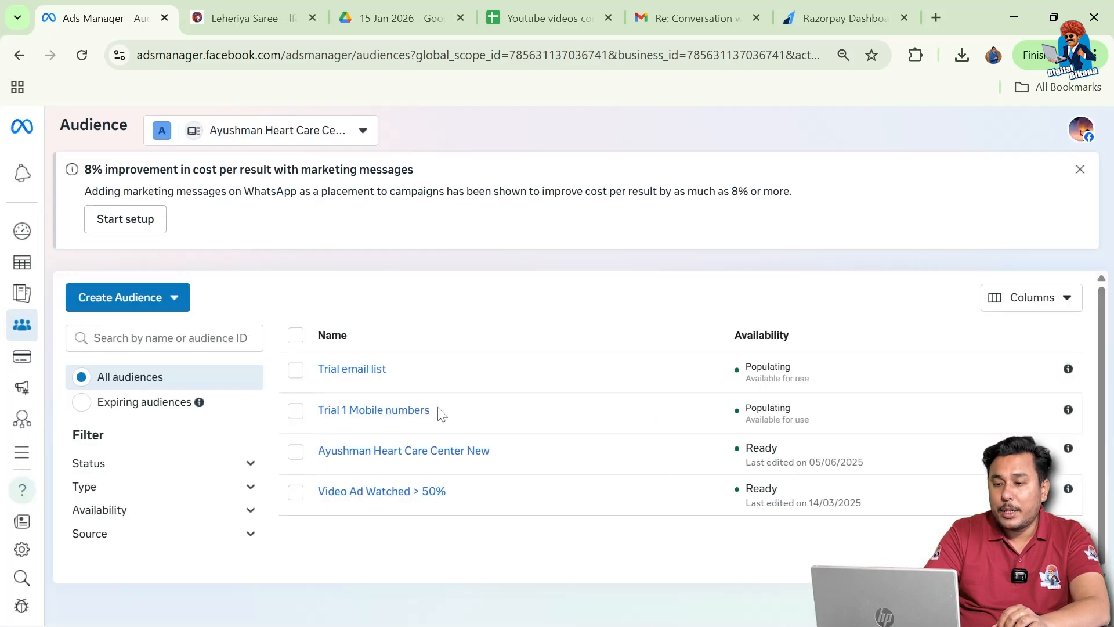